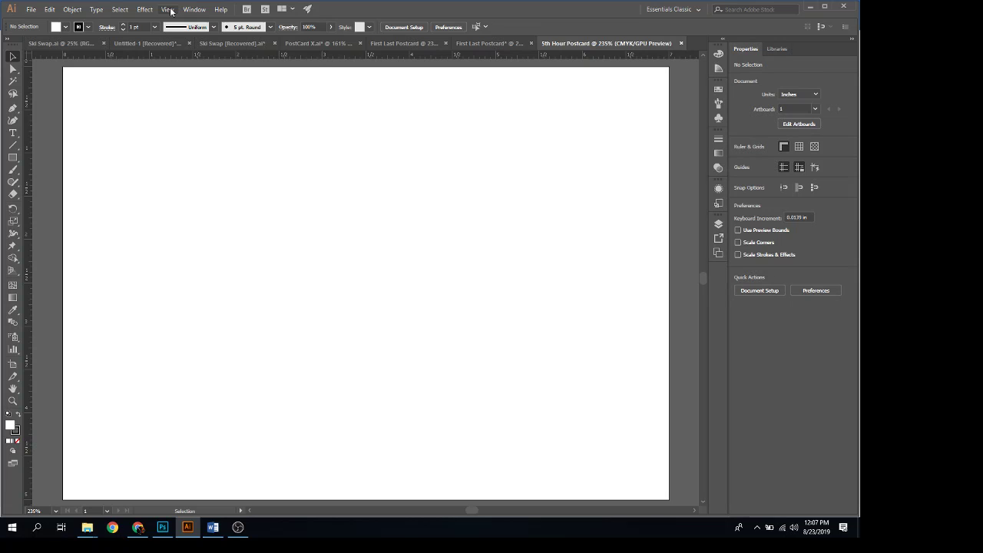
{"action": "left_click", "coordinate": [170, 11]}
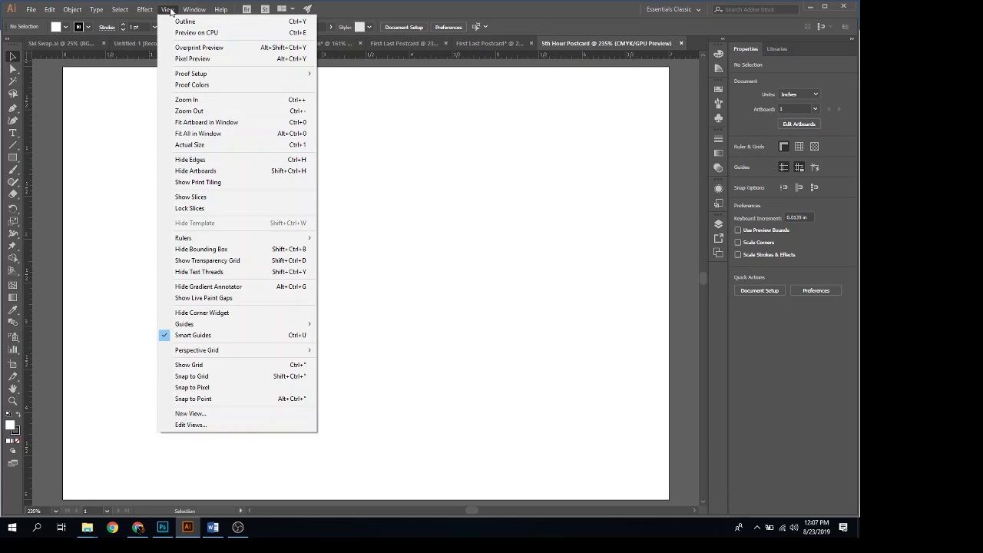
{"action": "mouse_move", "coordinate": [222, 329]}
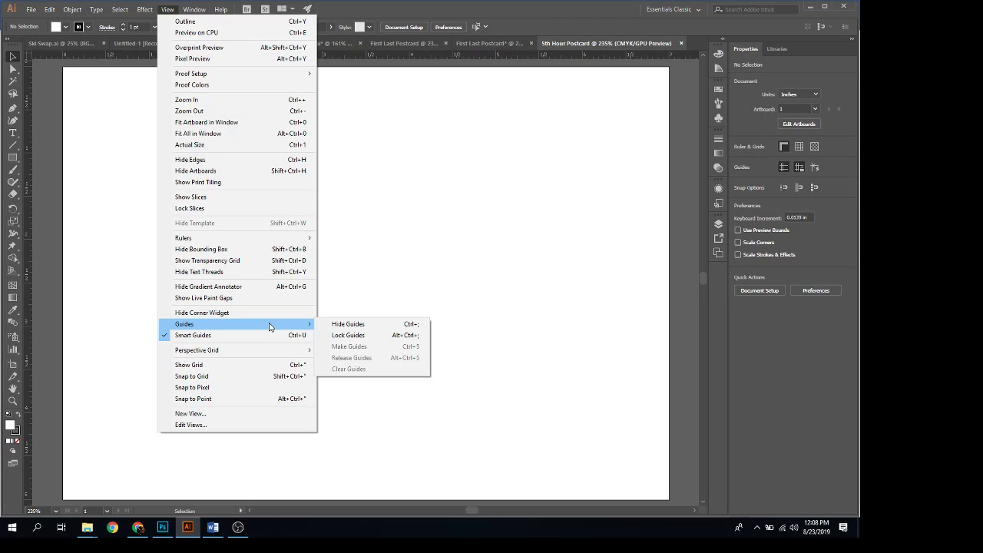
{"action": "left_click", "coordinate": [168, 11]}
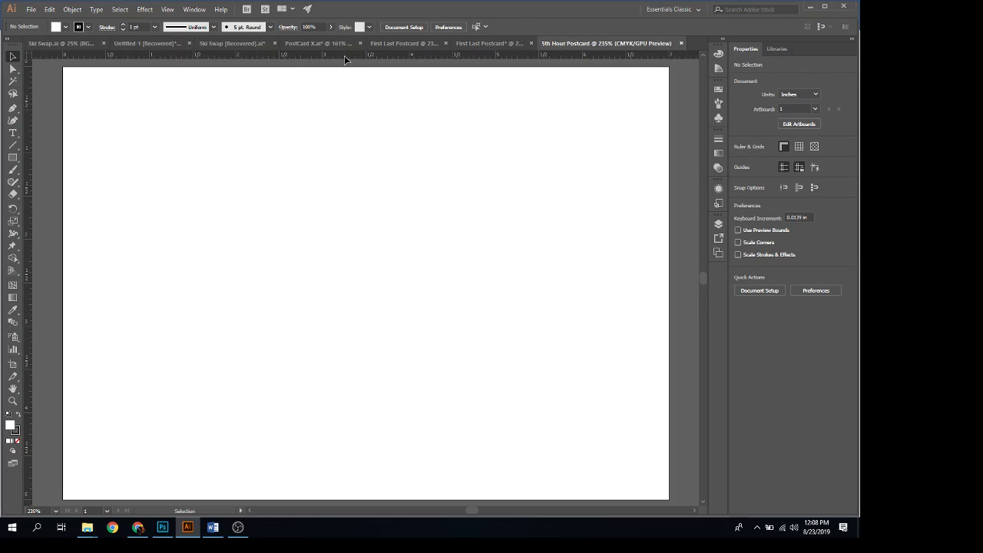
- Place a horizontal ruler guide about 0.25 in below the postcard's top edge and deselect it
{"action": "key", "text": "a"}
{"action": "left_click_drag", "start_coordinate": [344, 59], "coordinate": [341, 91]}
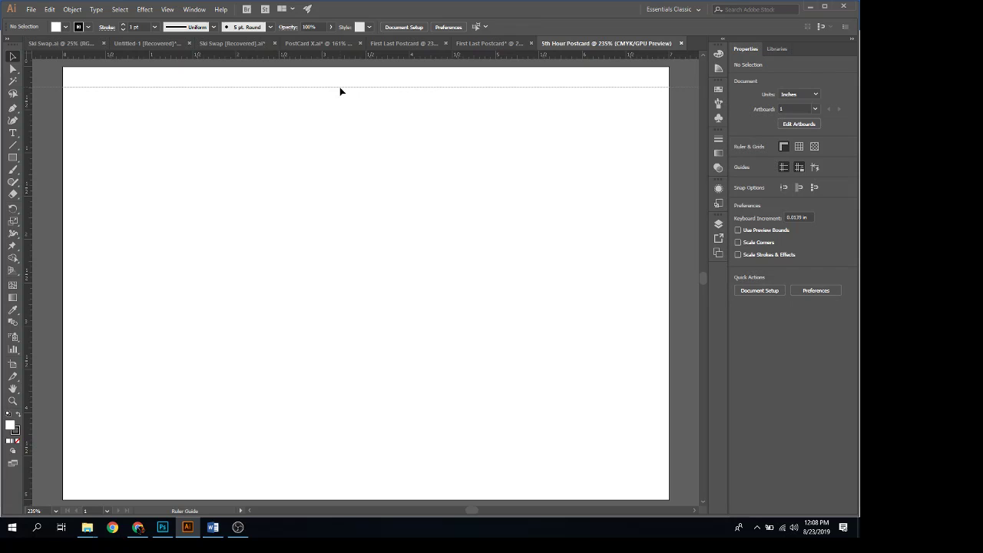
{"action": "left_click_drag", "start_coordinate": [340, 88], "coordinate": [341, 89]}
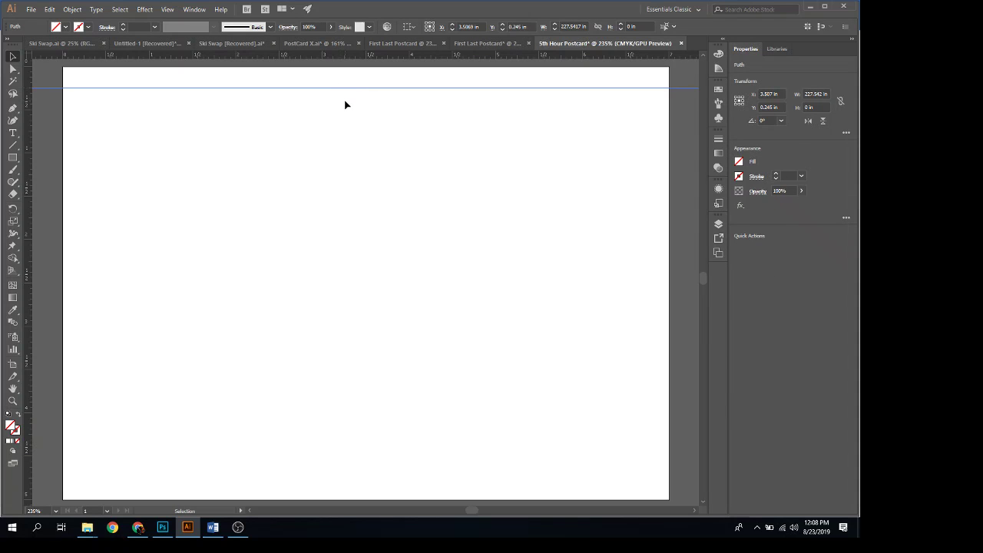
{"action": "left_click", "coordinate": [345, 104]}
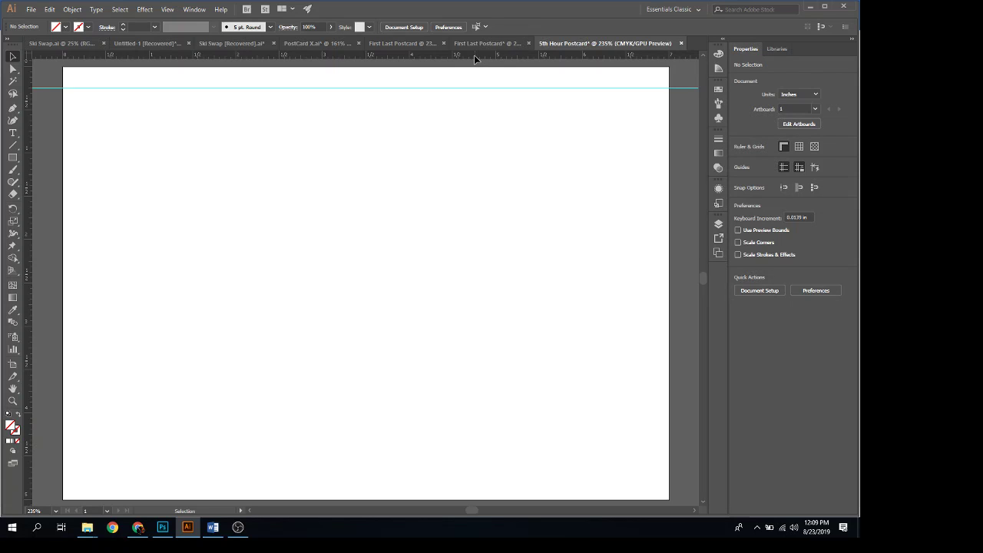
- Place a second horizontal guide about 0.25 in above the postcard's bottom edge and deselect it
{"action": "key", "text": "a"}
{"action": "left_click_drag", "start_coordinate": [475, 58], "coordinate": [378, 478]}
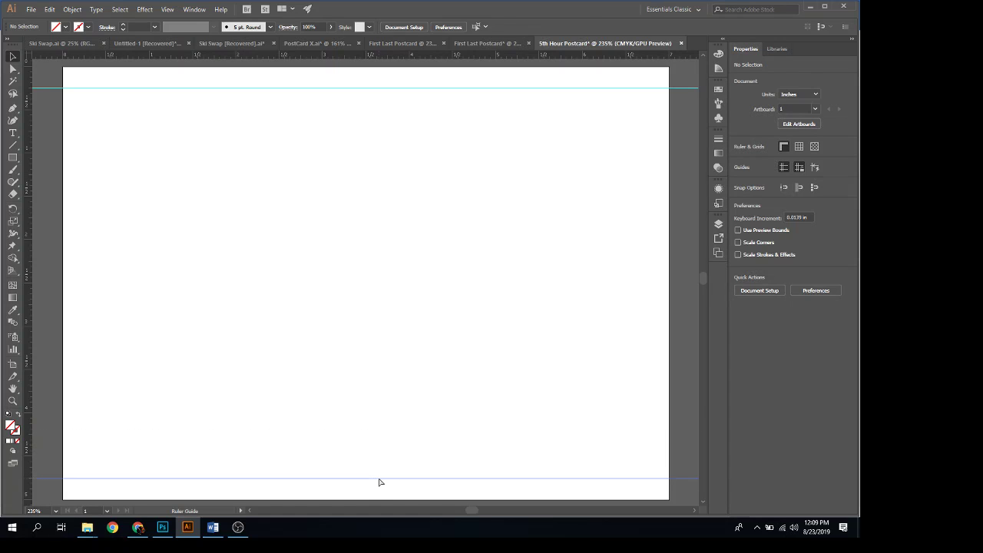
{"action": "left_click", "coordinate": [404, 367]}
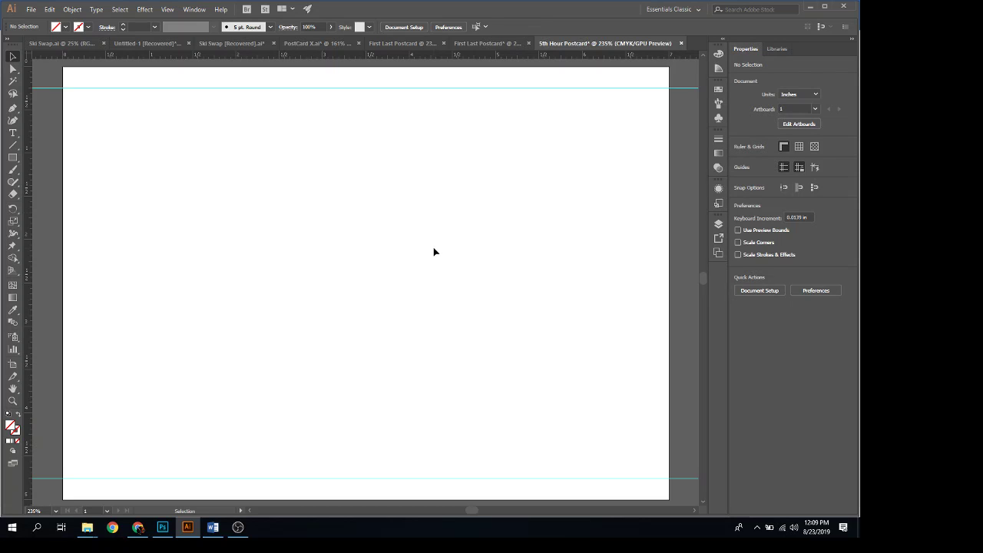
- Show the Transform panel and move it over the artboard's right edge, clear of the work area
{"action": "left_click", "coordinate": [194, 9]}
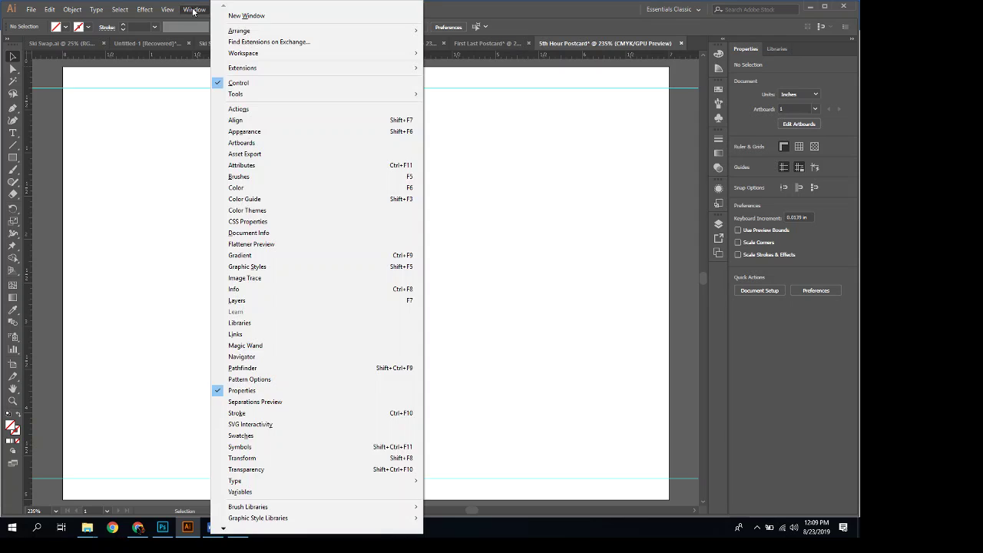
{"action": "left_click", "coordinate": [280, 458]}
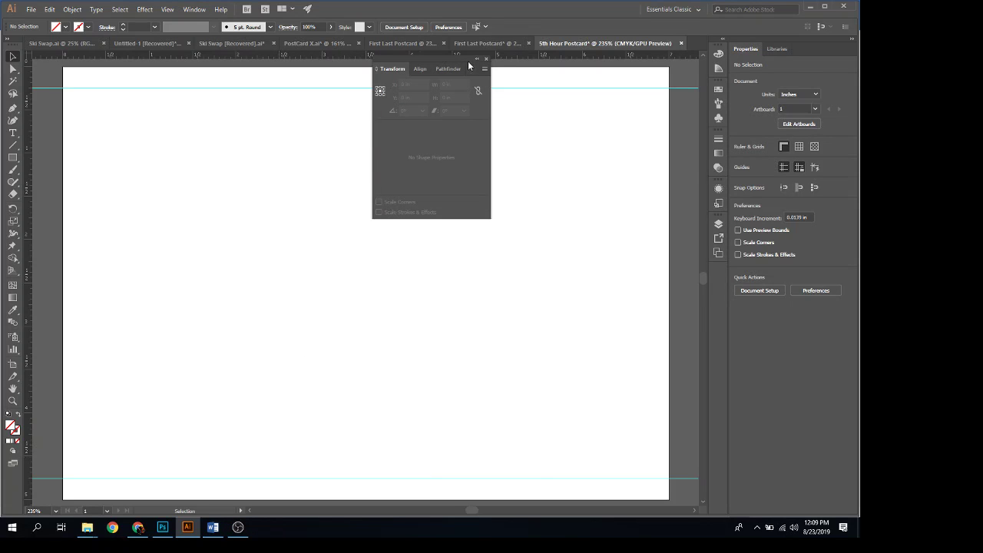
{"action": "left_click_drag", "start_coordinate": [469, 66], "coordinate": [681, 122]}
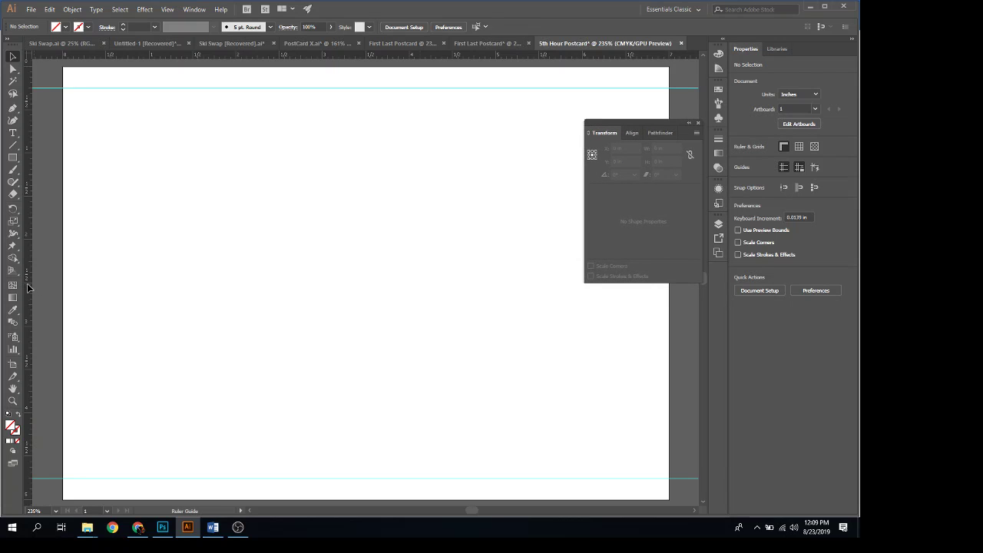
- Add a vertical guide near the postcard's left edge and set its X position to 0.25 in
{"action": "left_click_drag", "start_coordinate": [28, 287], "coordinate": [128, 291]}
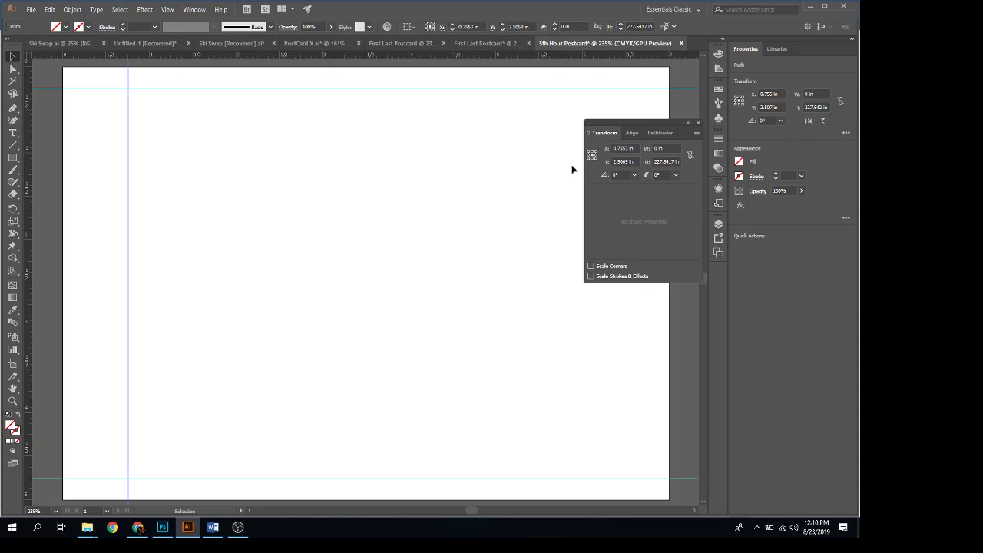
{"action": "left_click", "coordinate": [628, 149]}
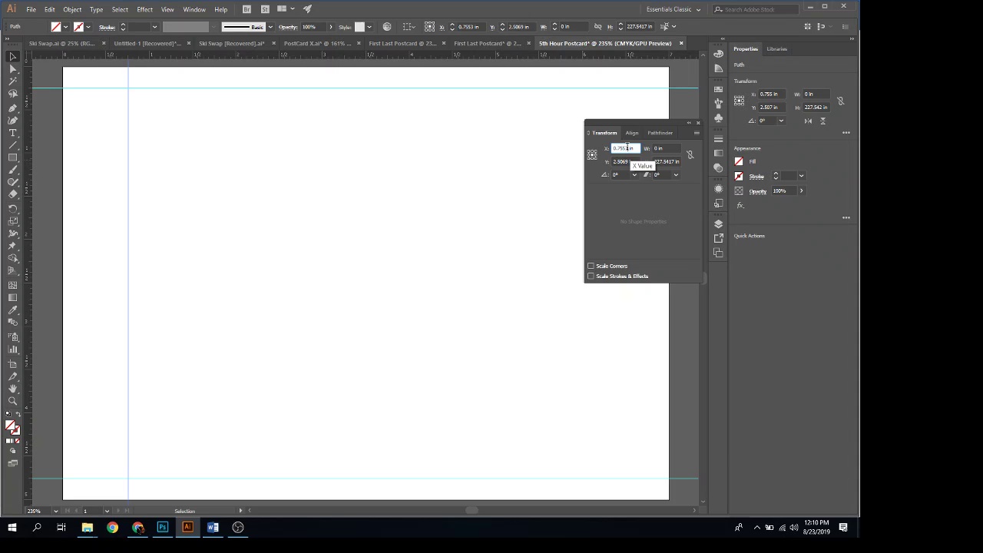
{"action": "left_click_drag", "start_coordinate": [628, 149], "coordinate": [618, 149]}
{"action": "key", "text": "BackSpace"}
{"action": "type", "text": ".25"}
{"action": "key", "text": "Return"}
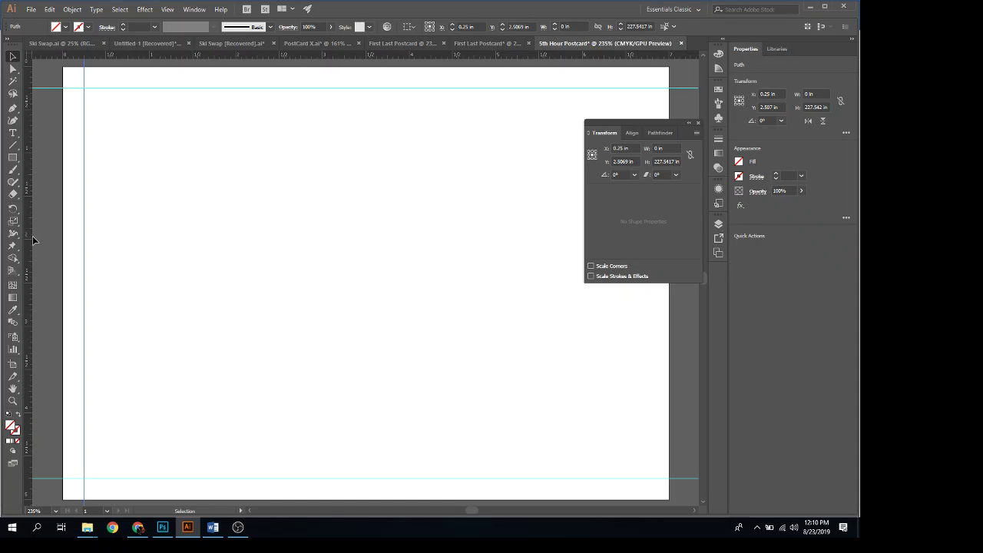
- Add a vertical guide near the postcard's right edge and set its X position to 6.75 in
{"action": "key", "text": "a"}
{"action": "left_click_drag", "start_coordinate": [27, 243], "coordinate": [626, 188]}
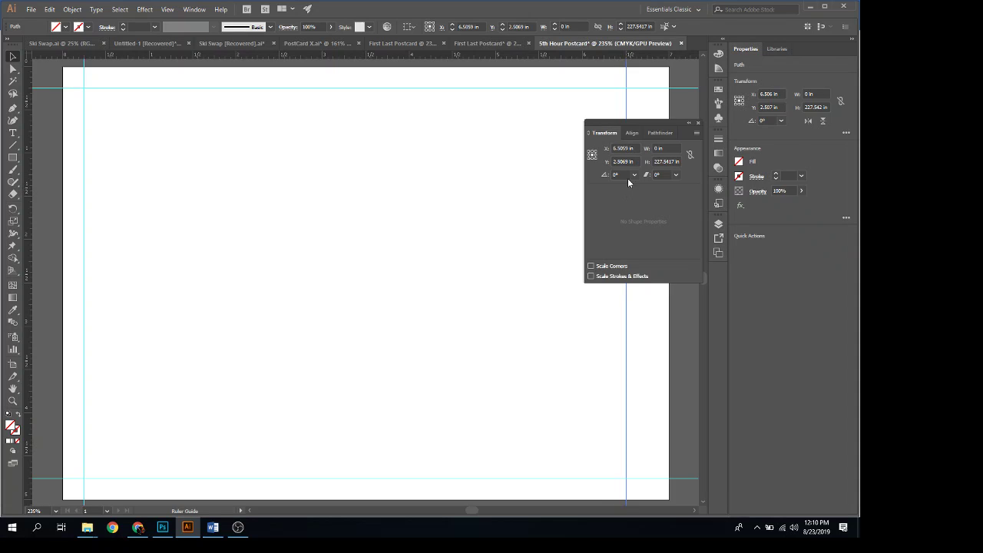
{"action": "double_click", "coordinate": [627, 149]}
{"action": "type", "text": "6.75"}
{"action": "key", "text": "Return"}
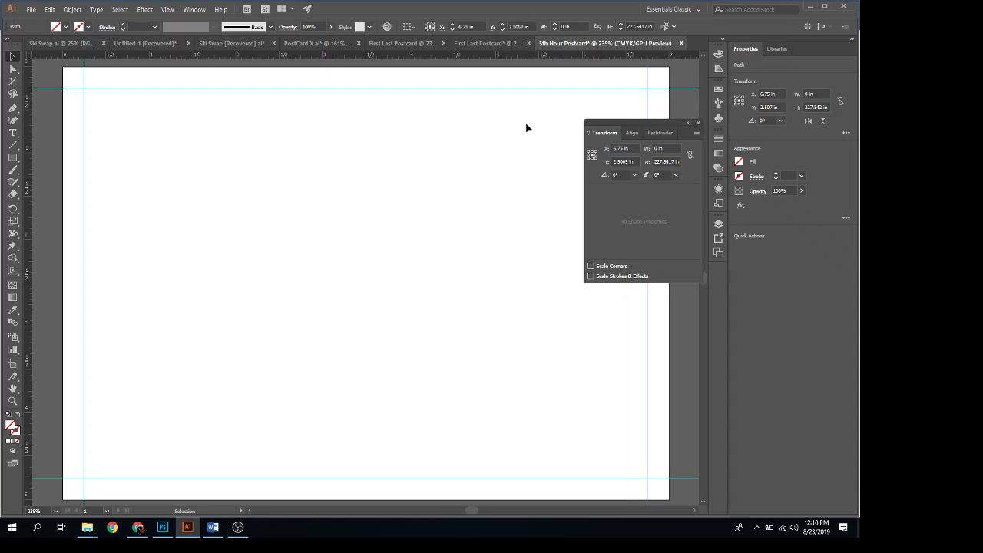
- Collapse the floating Transform panel group, dock it with the other collapsed panels, and deselect the guide
{"action": "left_click", "coordinate": [690, 124]}
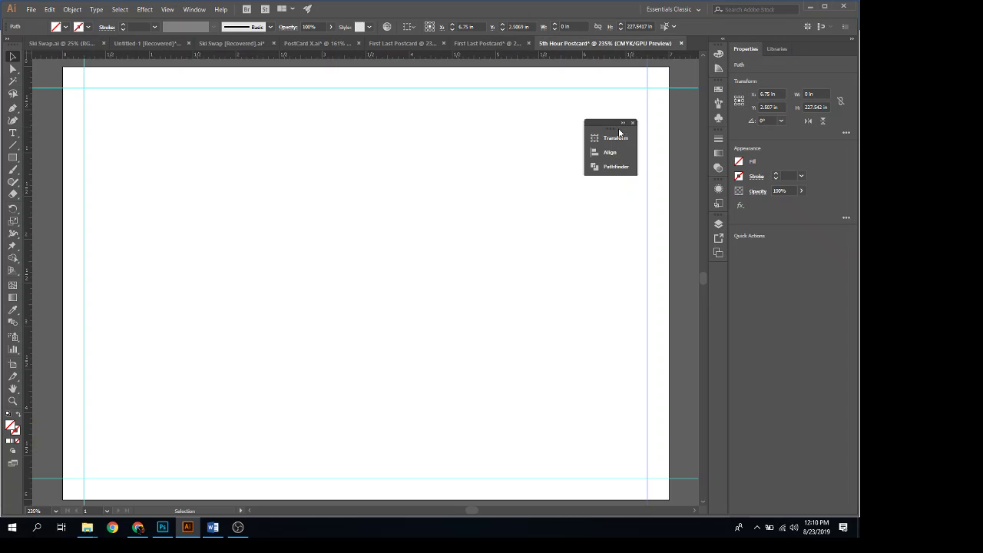
{"action": "left_click_drag", "start_coordinate": [611, 121], "coordinate": [715, 269]}
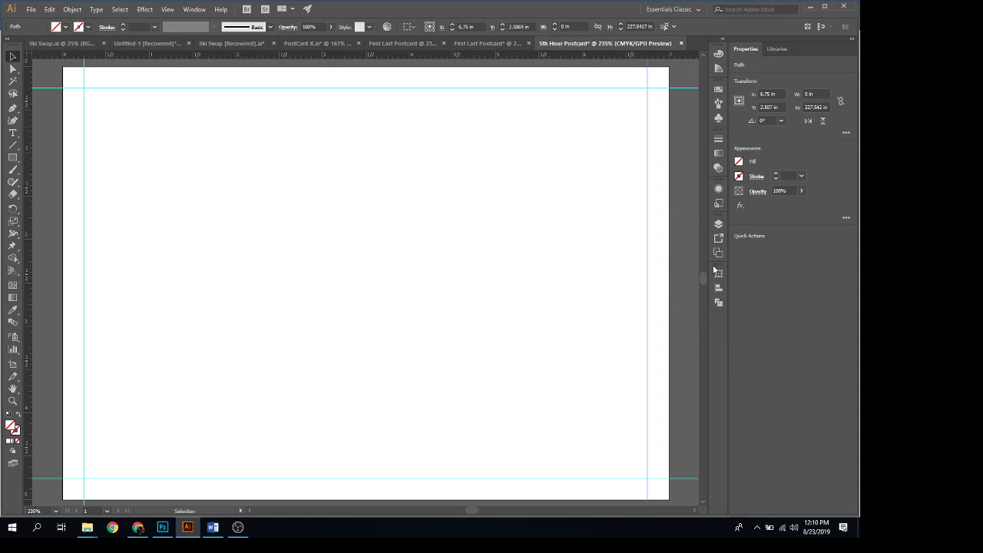
{"action": "left_click", "coordinate": [648, 289]}
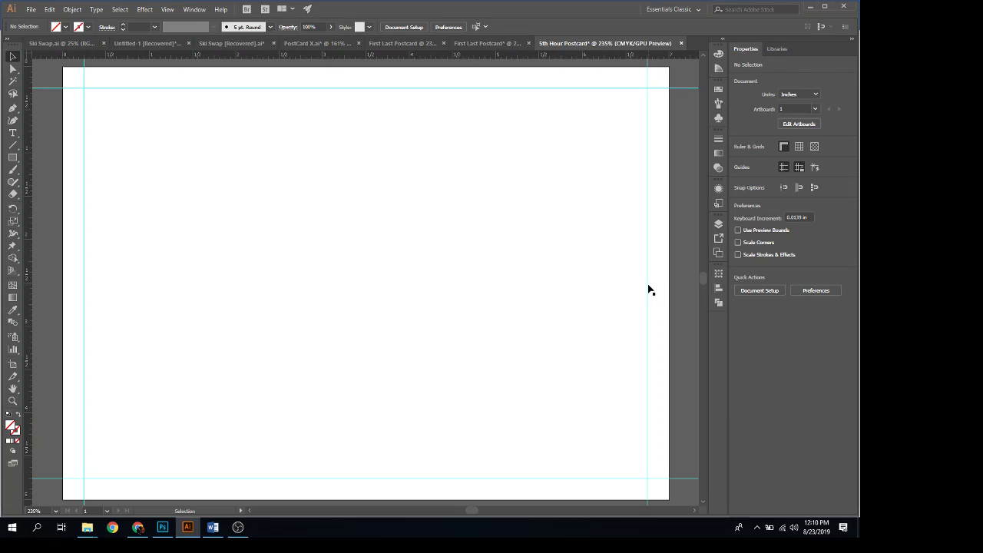
- Shift the right vertical guide slightly, set its X position to 6.75 in again, and deselect it
{"action": "left_click", "coordinate": [648, 289]}
{"action": "left_click_drag", "start_coordinate": [649, 288], "coordinate": [648, 321]}
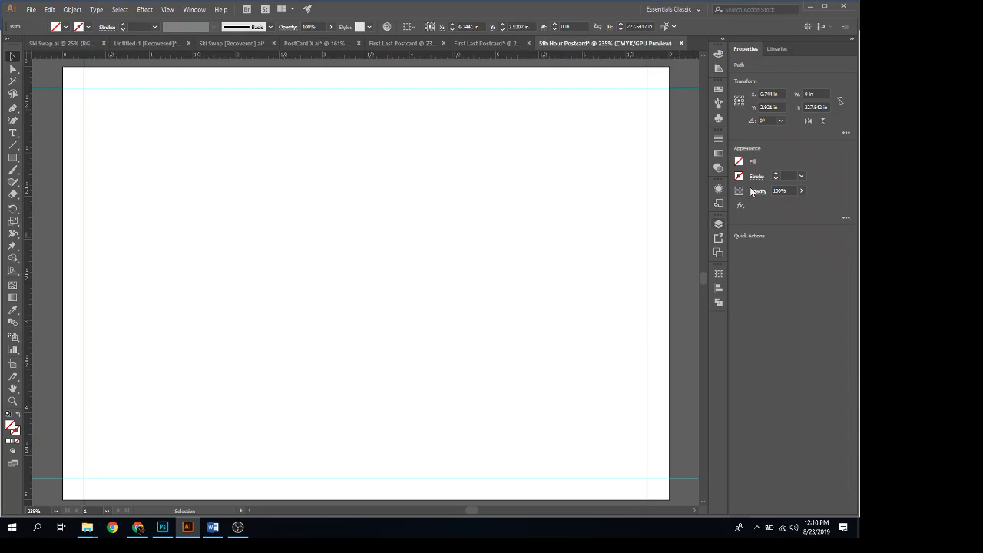
{"action": "left_click", "coordinate": [771, 93]}
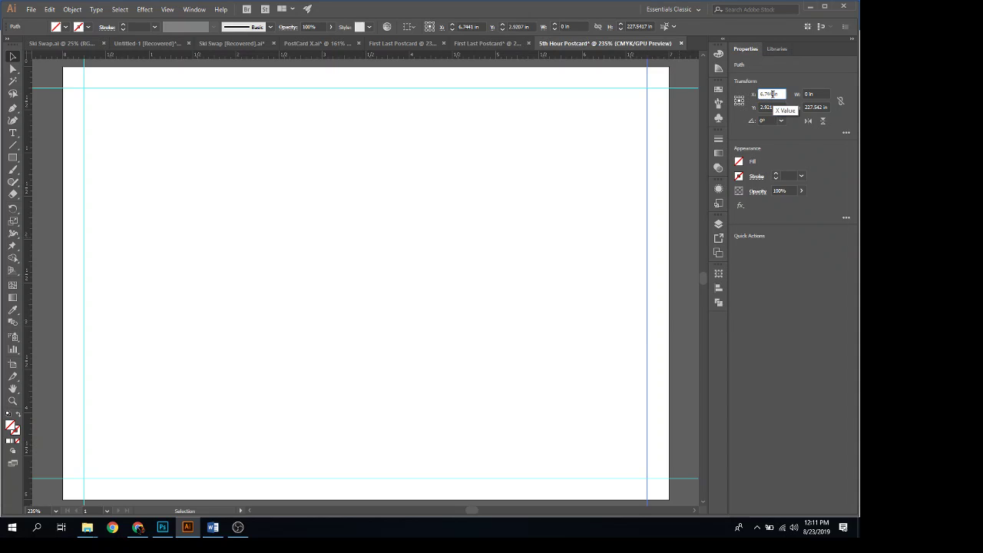
{"action": "type", "text": "6.75"}
{"action": "key", "text": "Return"}
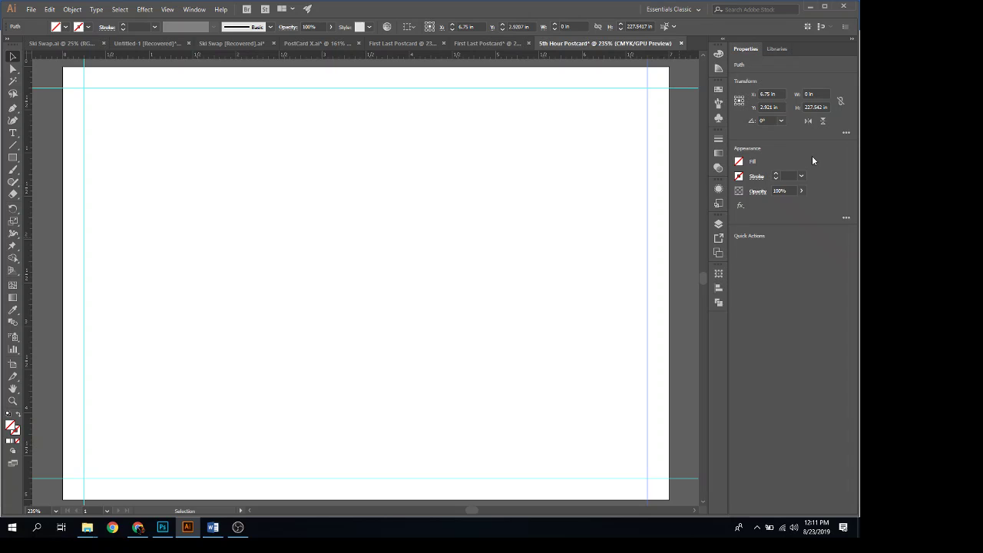
{"action": "left_click", "coordinate": [497, 246]}
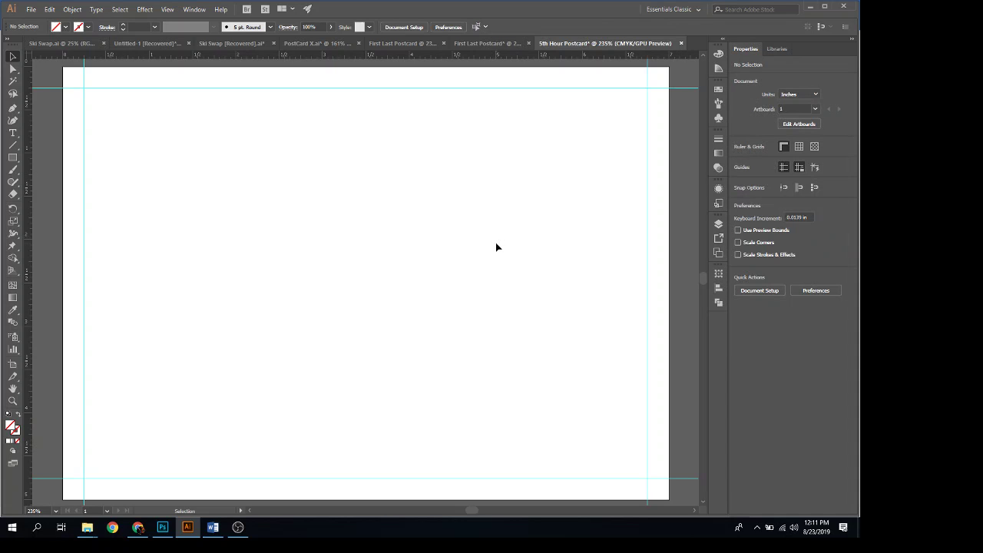
- Switch to the Word notes and highlight instructions 6 to 9 on placing the margin guides
{"action": "left_click", "coordinate": [213, 527]}
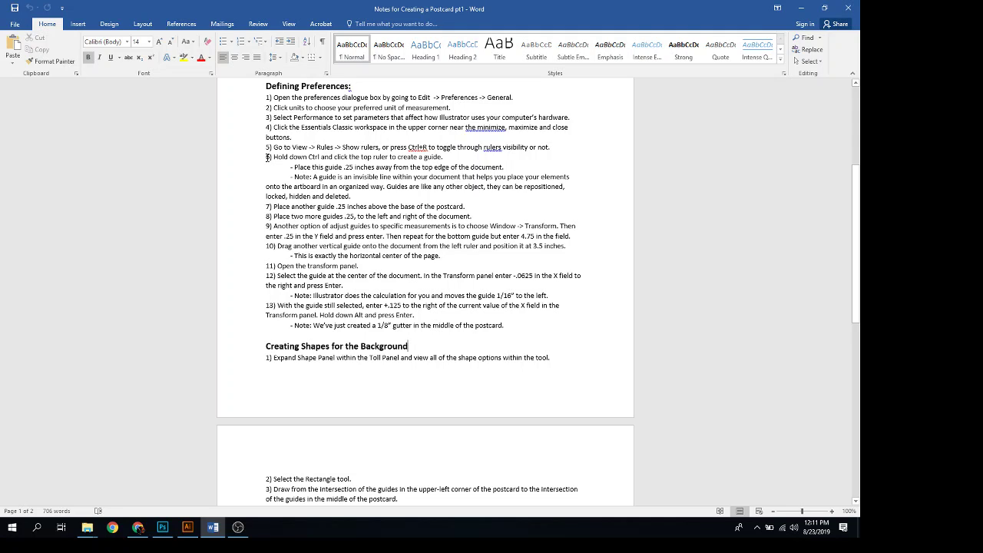
{"action": "left_click_drag", "start_coordinate": [267, 157], "coordinate": [576, 237]}
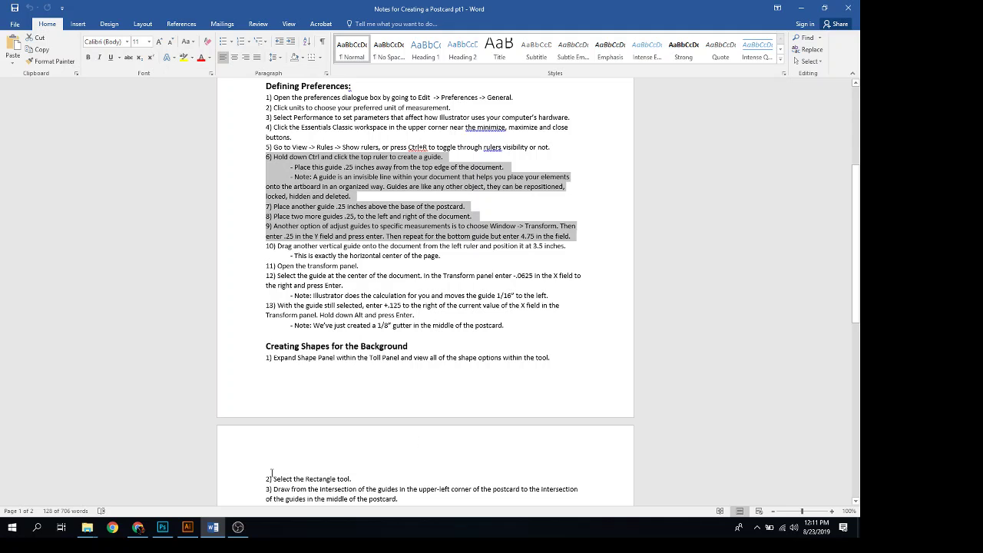
{"action": "left_click", "coordinate": [241, 533]}
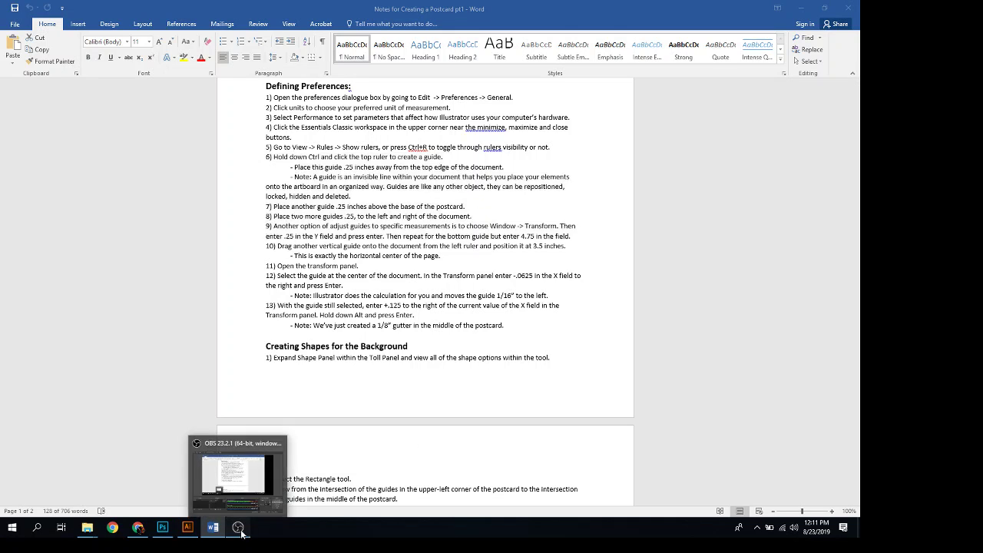